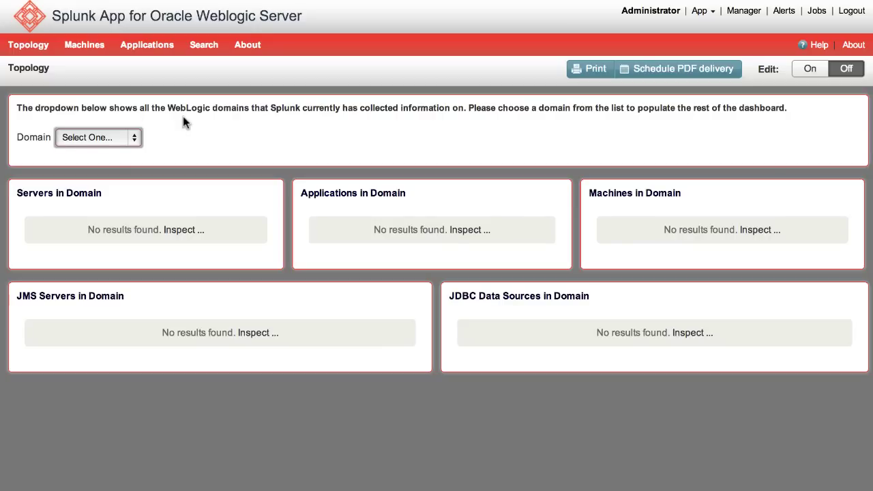
Choose MedRecDomain in the Domain dropdown to fill the Topology panels.
left_click(134, 137)
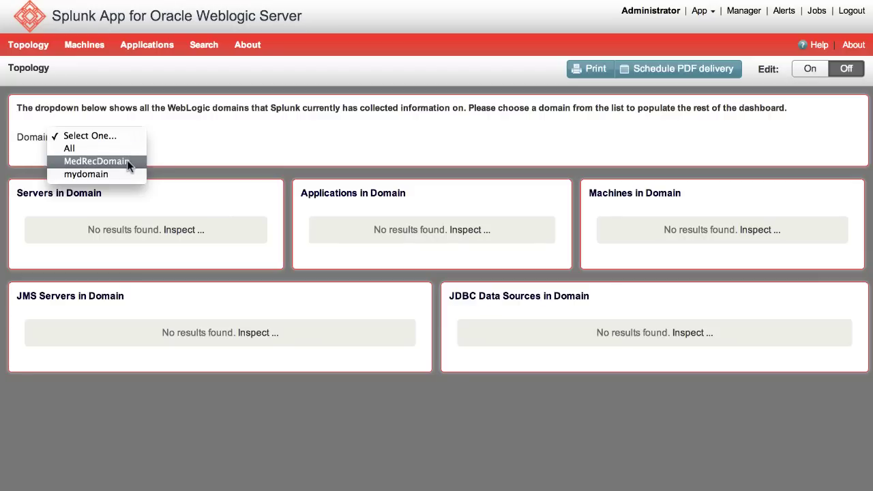
left_click(127, 162)
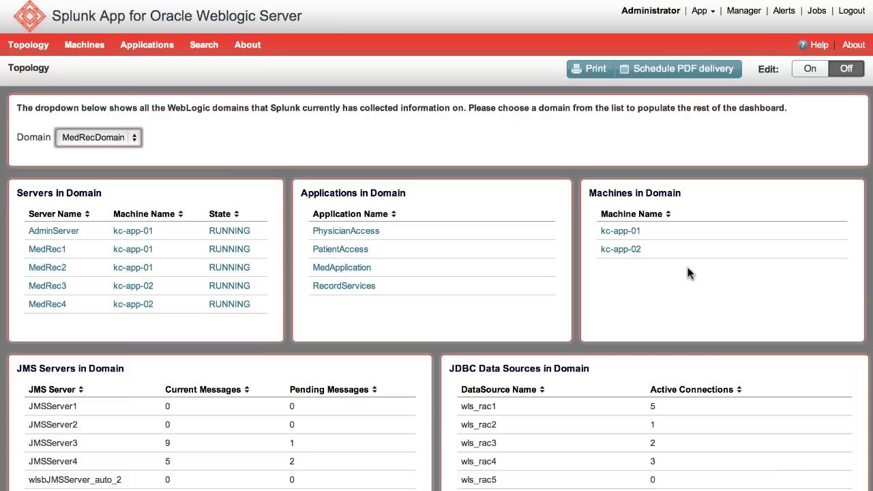
Open machine kc-app-01 and review its three servers, four applications, CPU and memory charts.
left_click(634, 233)
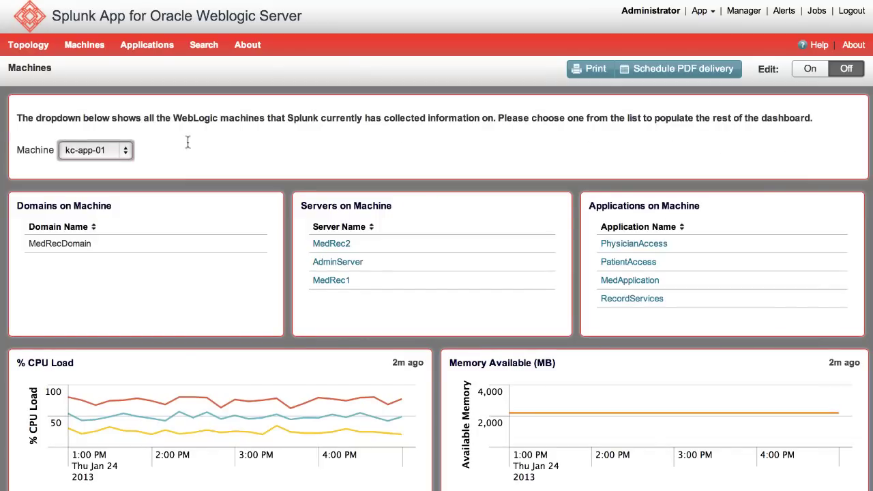
left_click(125, 151)
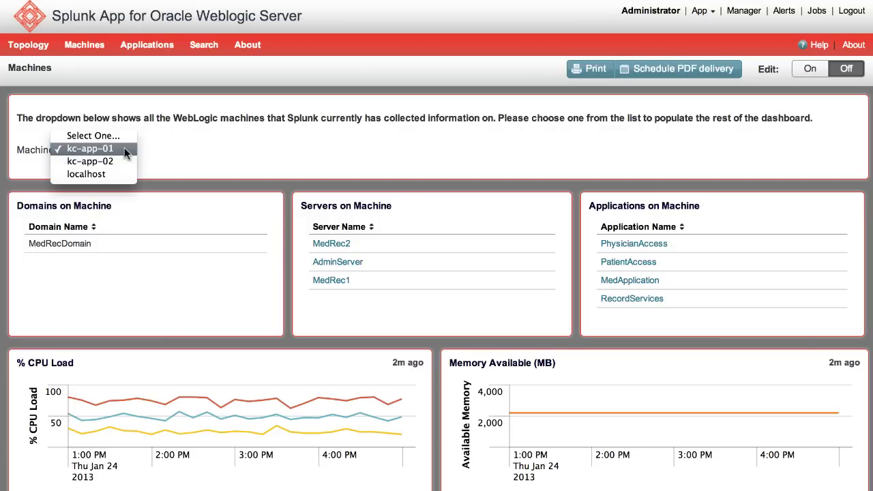
left_click(126, 150)
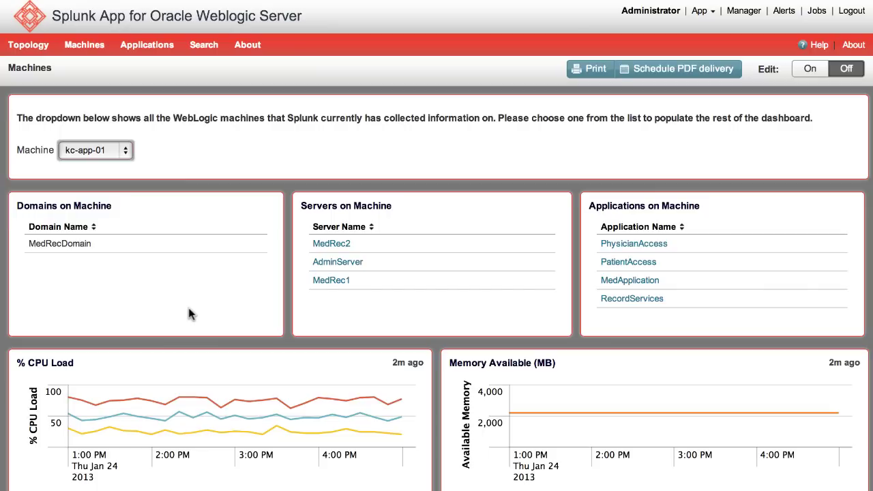
scroll(187, 305, "down", 1)
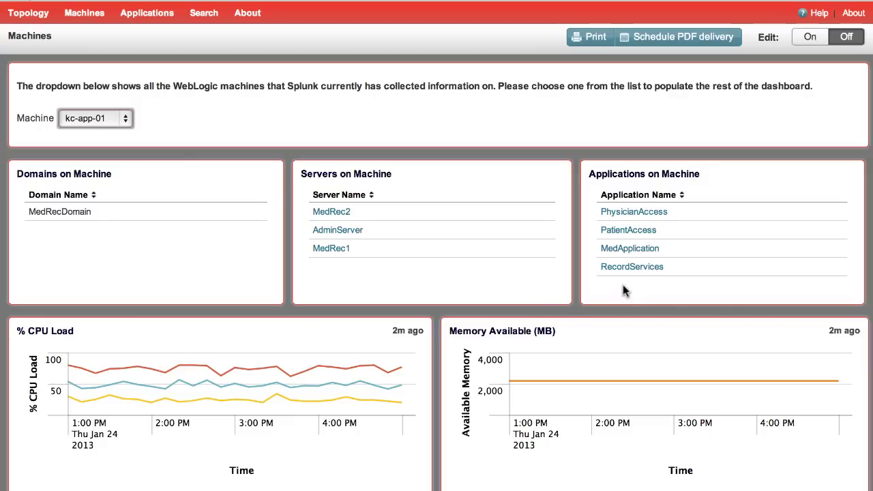
scroll(622, 286, "down", 1)
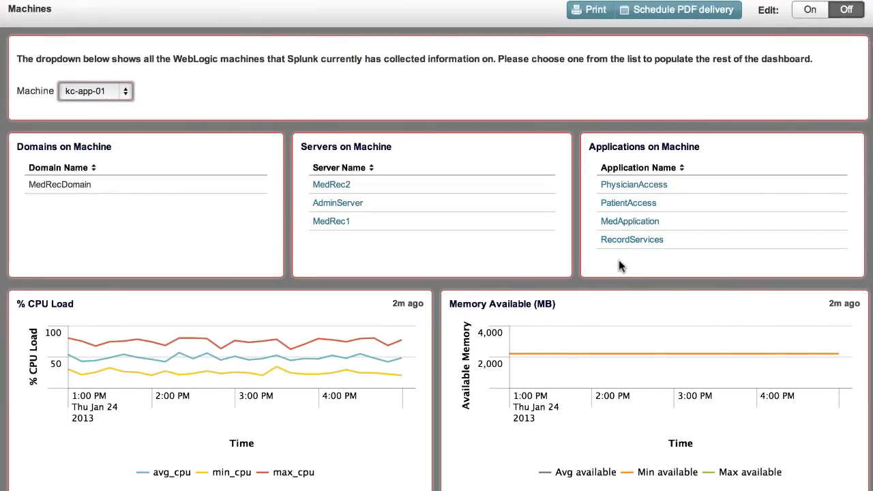
scroll(619, 259, "down", 5)
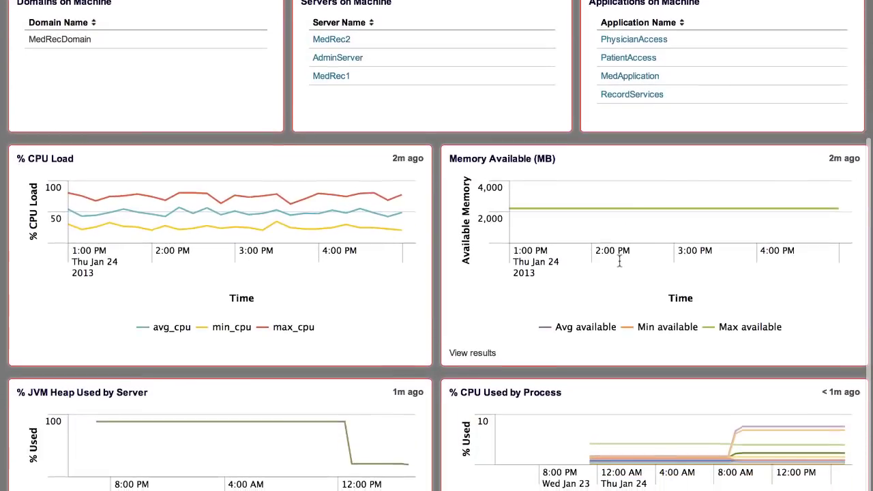
scroll(619, 260, "down", 2)
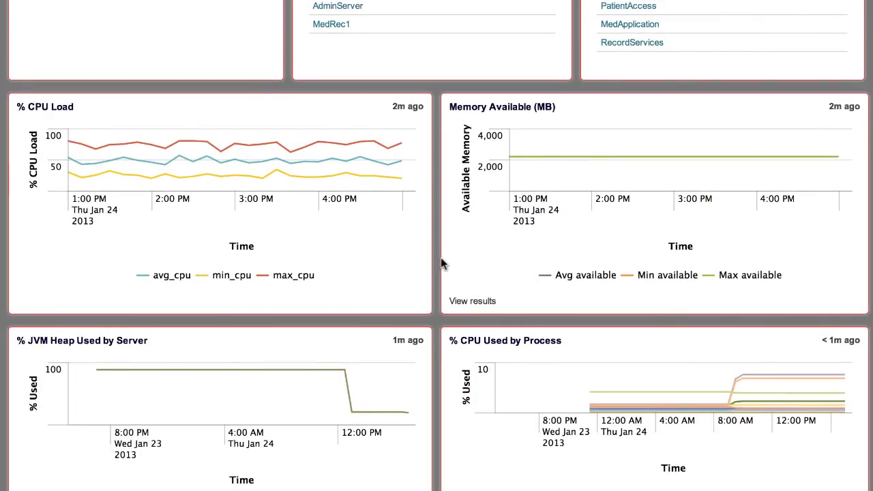
mouse_move(369, 182)
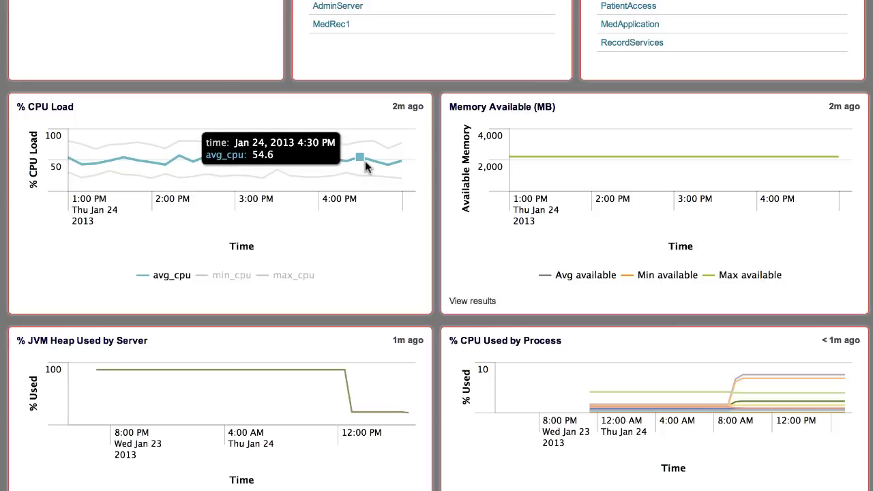
mouse_move(365, 152)
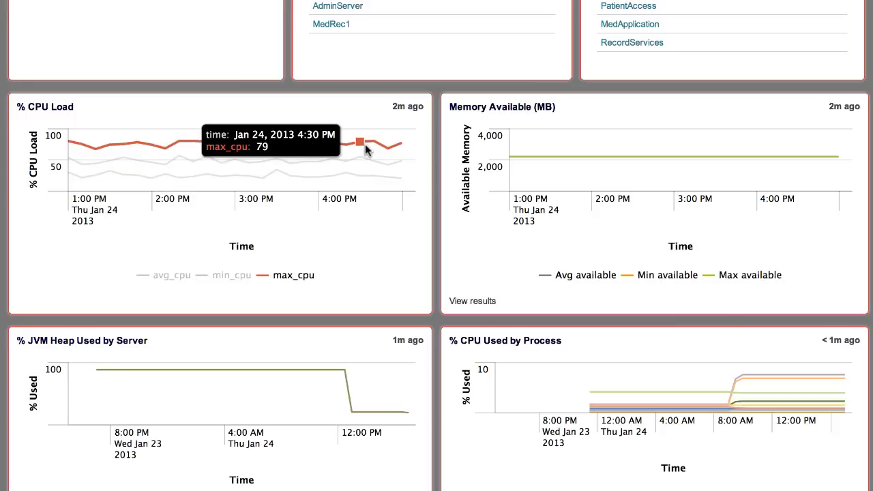
scroll(432, 182, "up", 1)
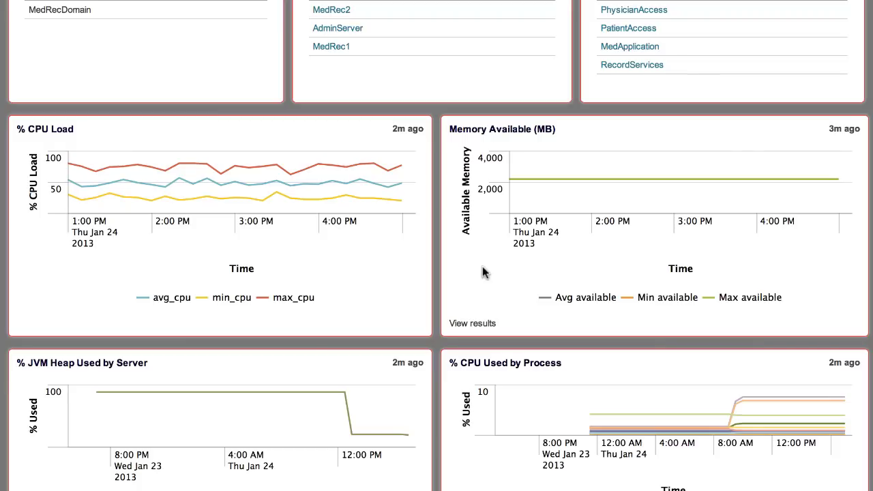
scroll(482, 271, "down", 1)
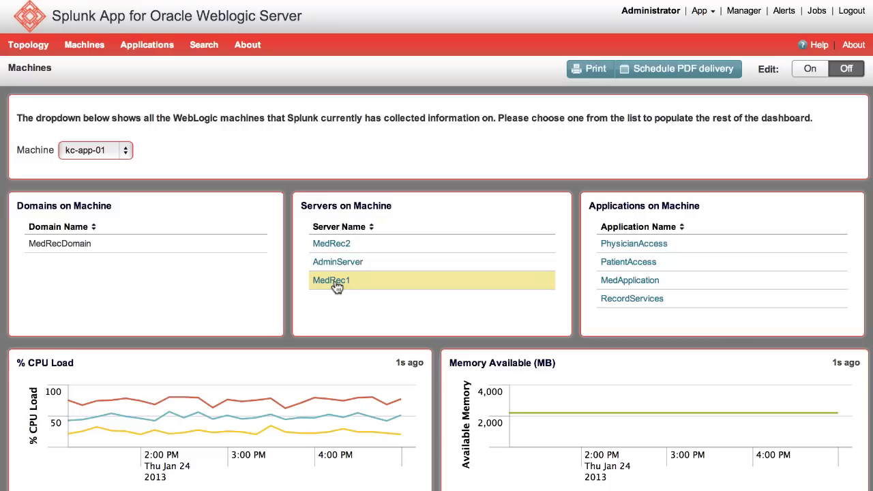
left_click(331, 281)
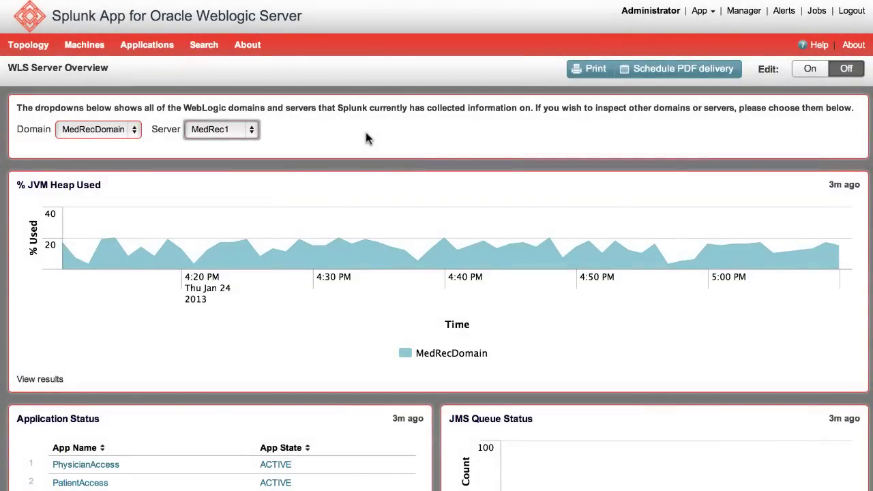
left_click(133, 131)
left_click(133, 128)
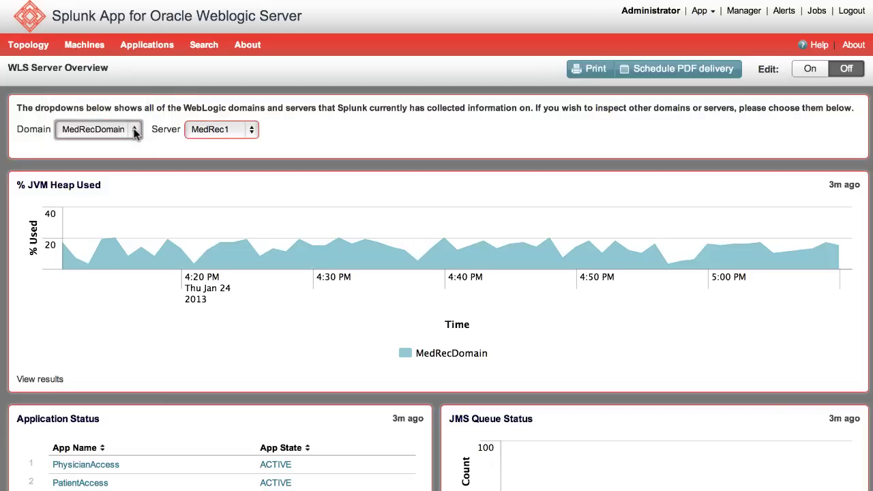
left_click(257, 127)
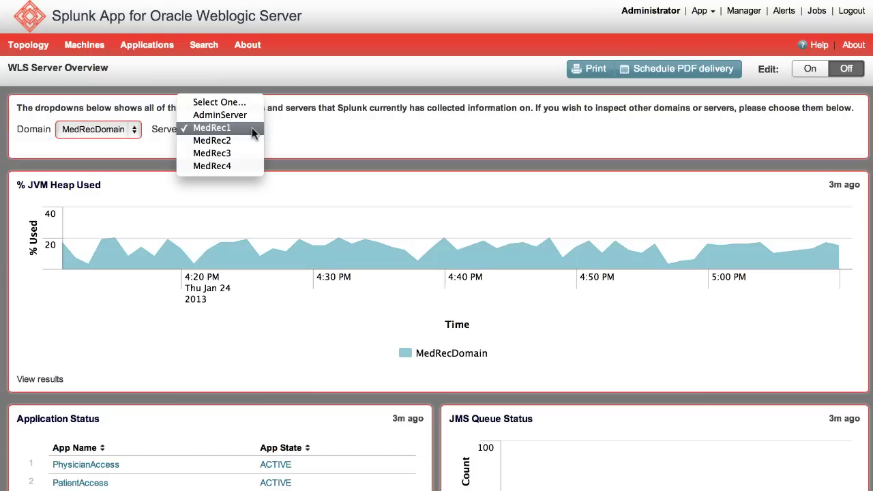
left_click(250, 128)
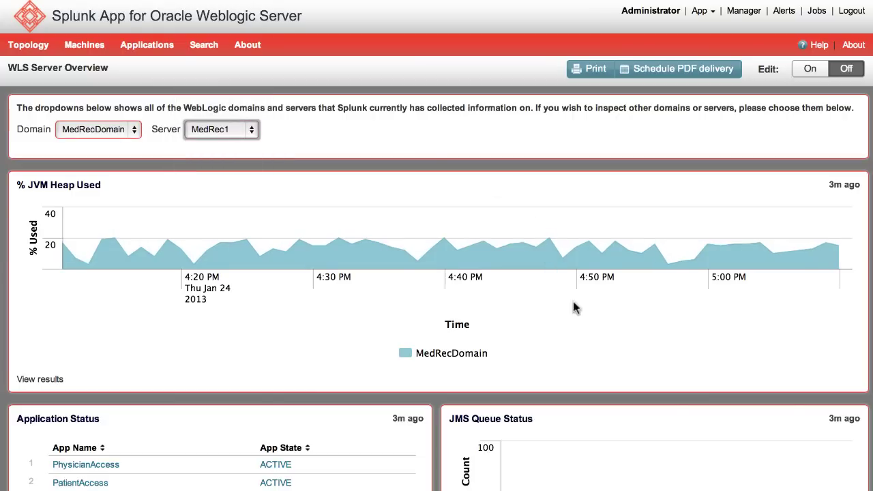
scroll(613, 355, "down", 3)
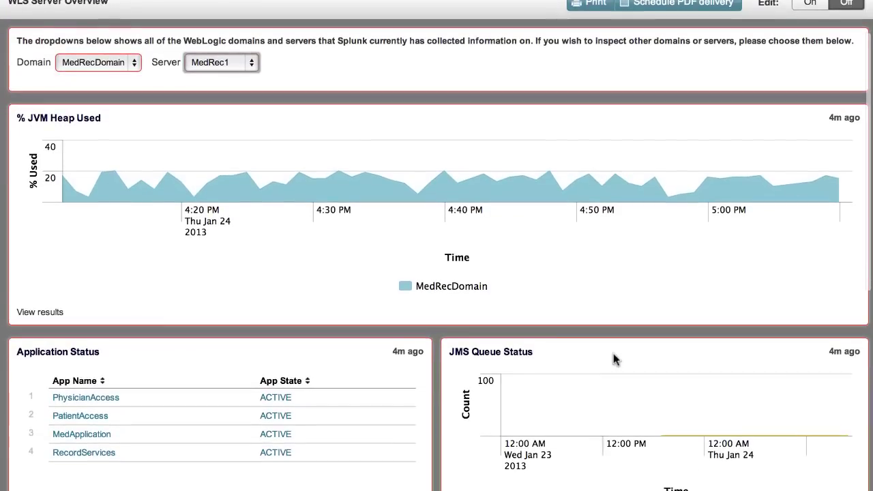
scroll(613, 355, "down", 5)
scroll(613, 359, "down", 5)
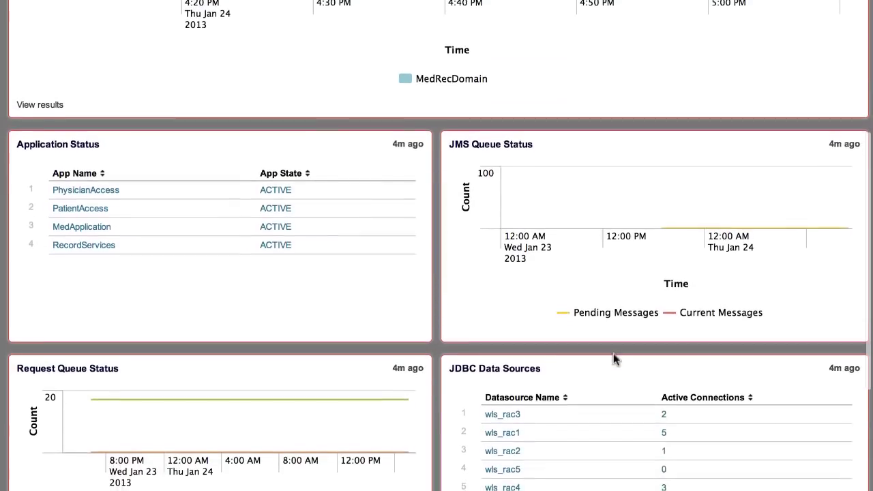
scroll(613, 353, "down", 3)
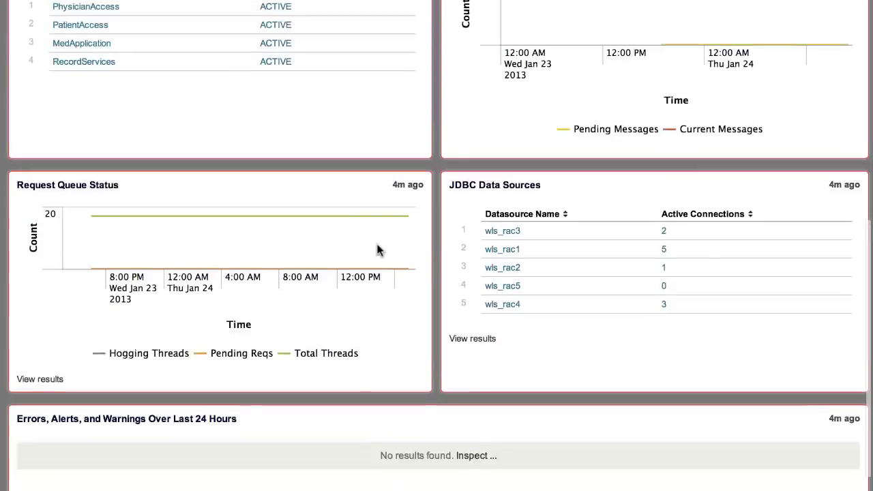
scroll(378, 250, "down", 2)
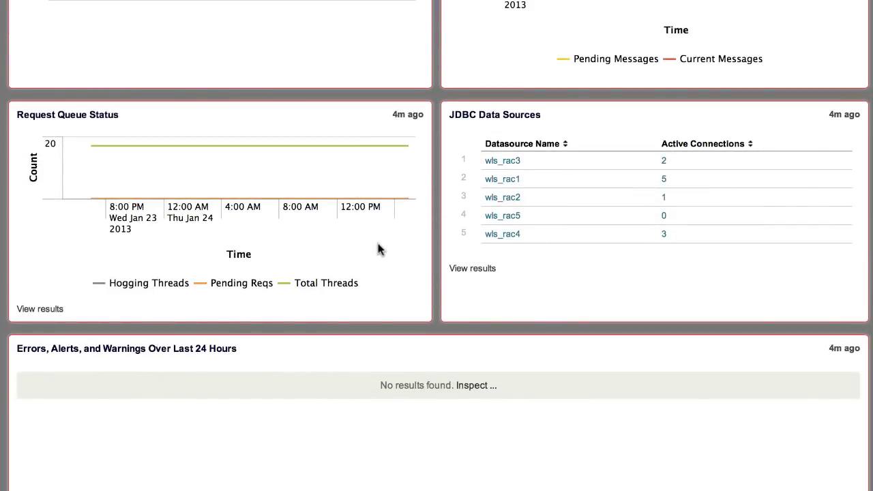
mouse_move(371, 149)
scroll(566, 448, "down", 1)
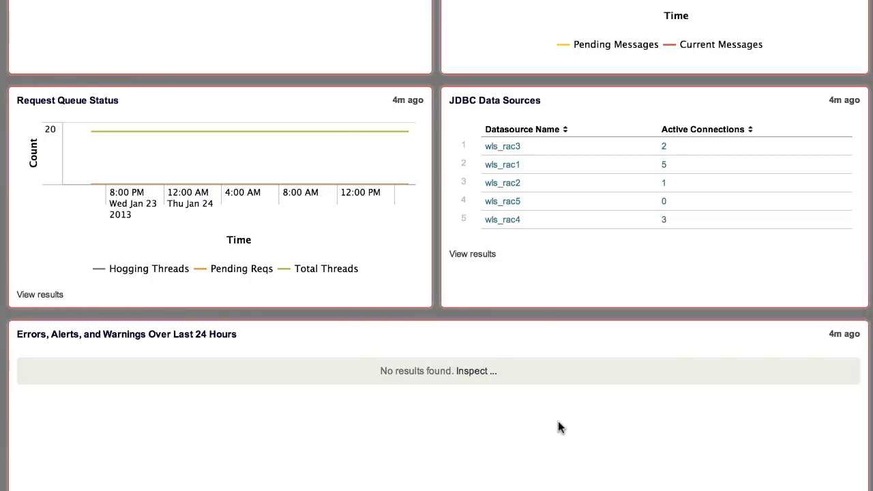
scroll(558, 427, "up", 3)
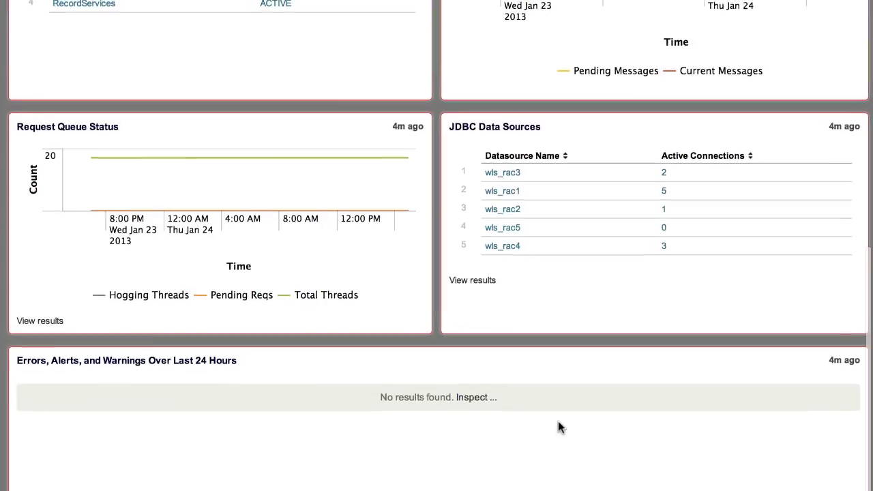
scroll(557, 420, "up", 2)
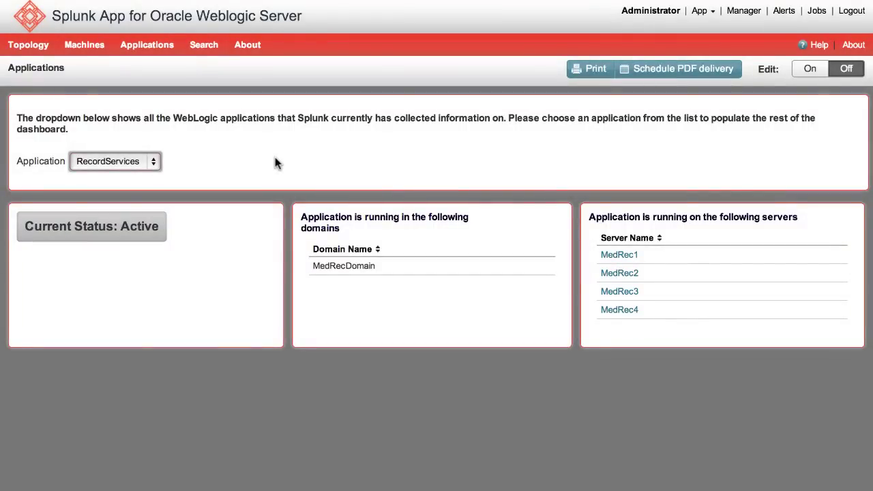
Keep RecordServices selected in the Application dropdown.
left_click(153, 162)
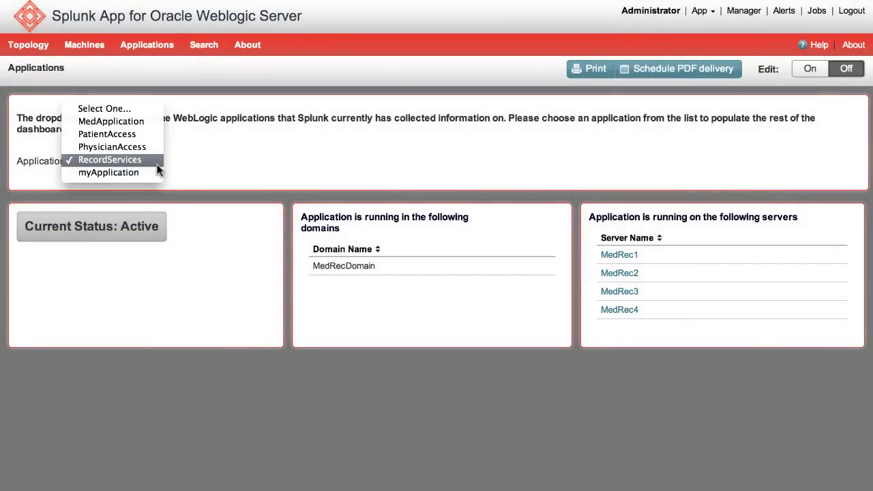
left_click(157, 166)
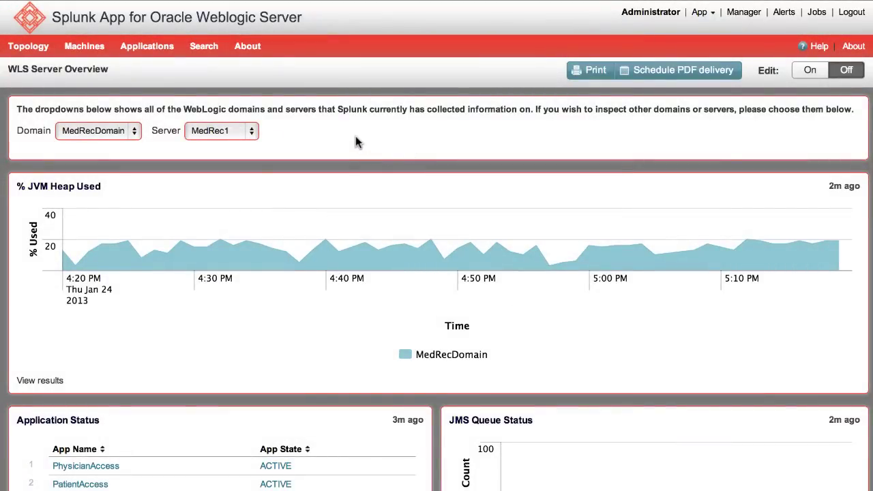
Search index=wls earliest=-15m on the Search page, returning 13,059 events.
left_click(194, 49)
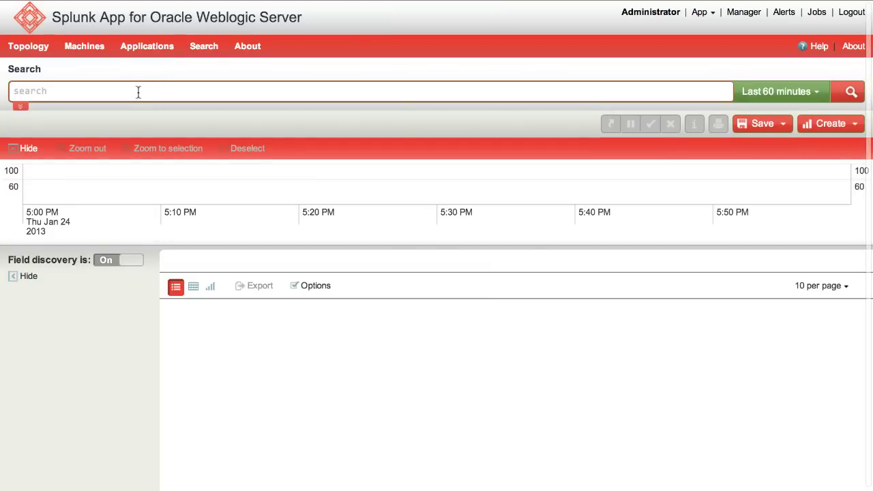
type("index")
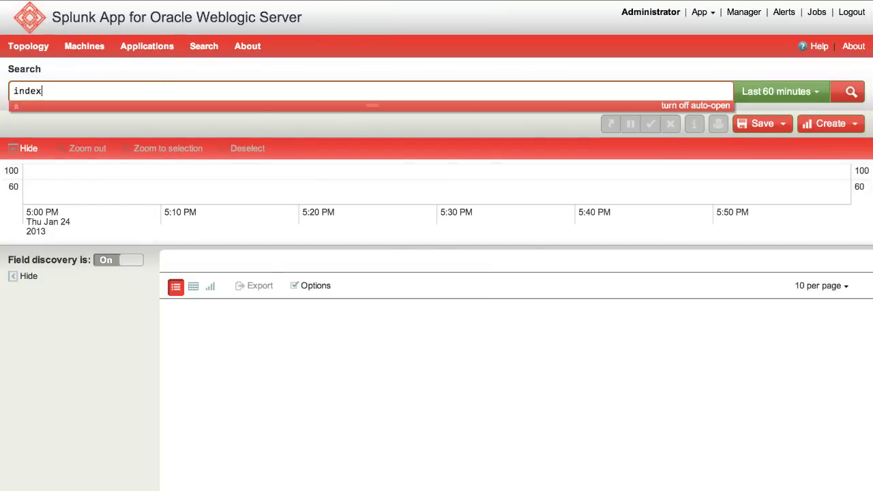
type("=wls ear")
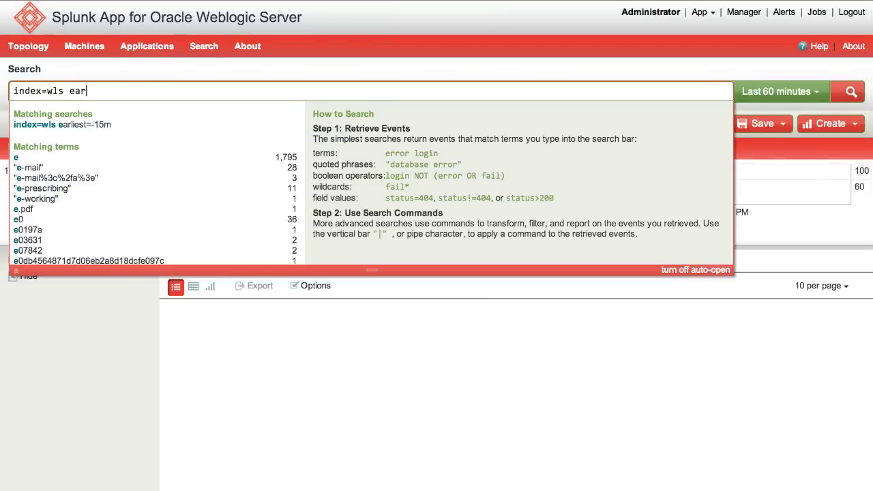
type("liest=-15m")
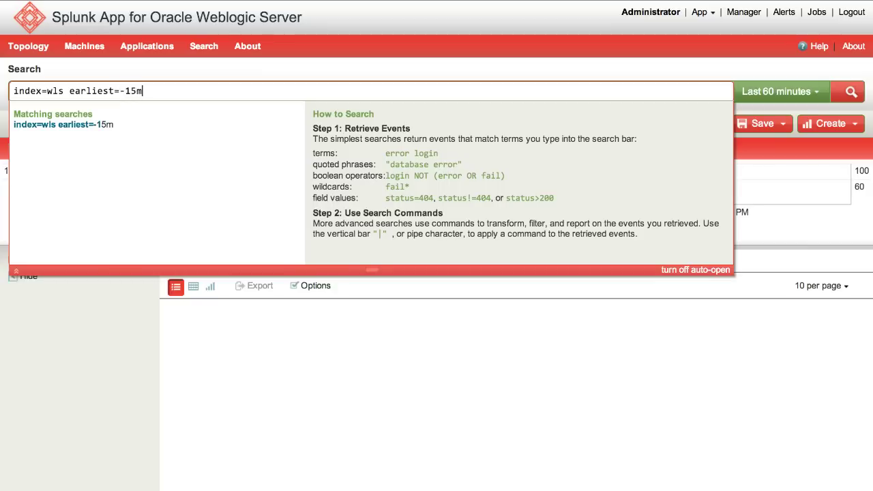
key("Return")
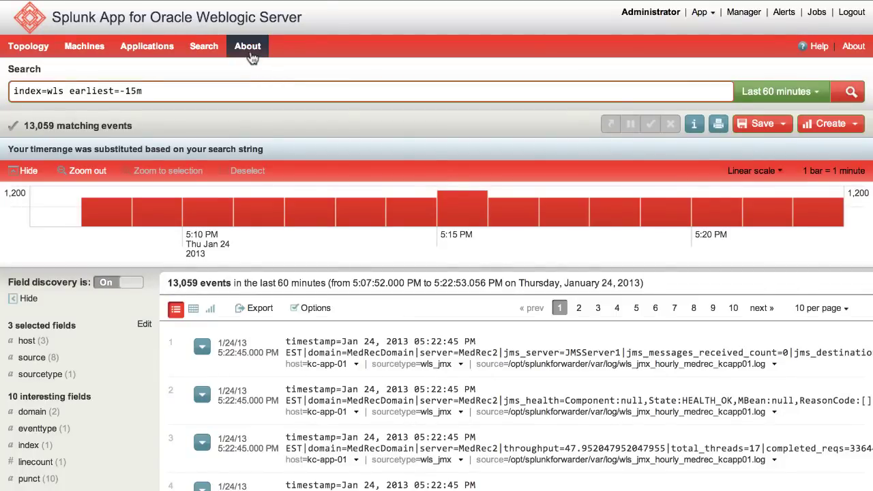
Browse the About page's overview, introduction, requirements and known issues.
left_click(250, 53)
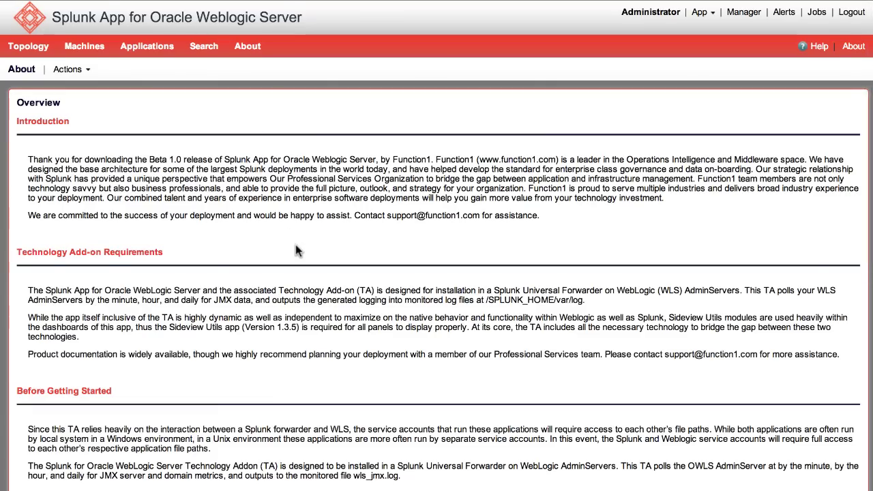
scroll(296, 249, "down", 5)
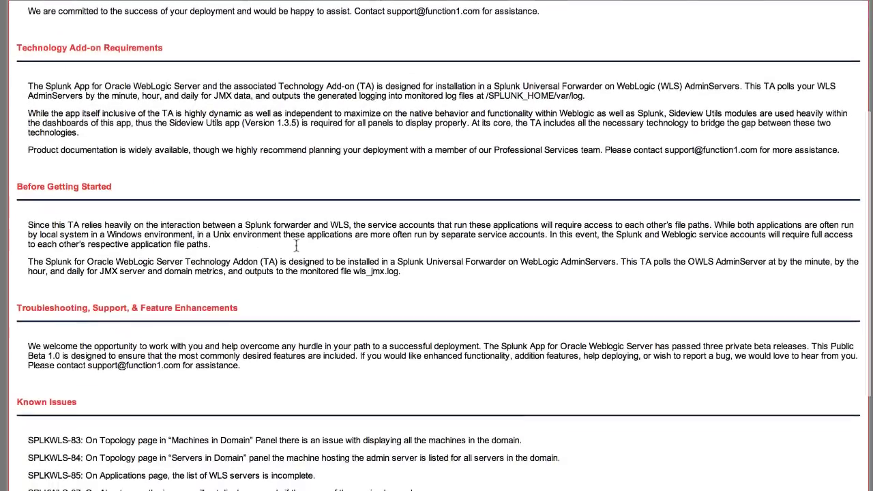
scroll(295, 248, "up", 5)
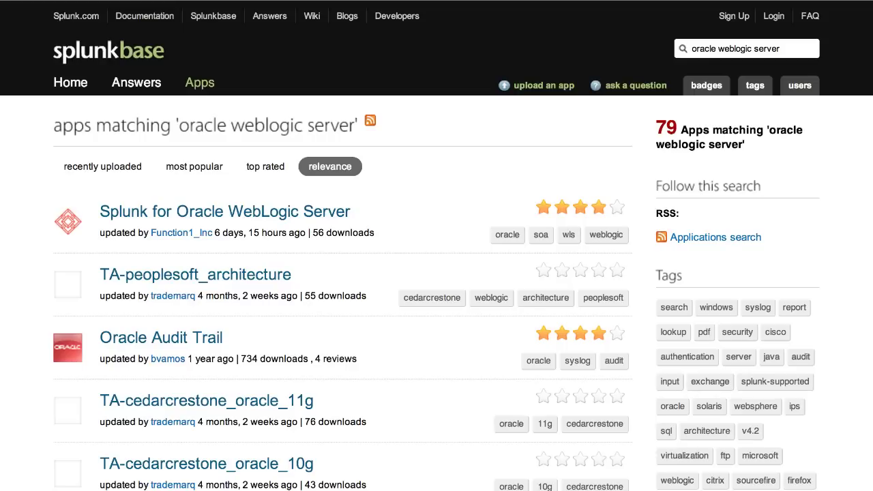
View the Splunk for Oracle WebLogic Server result's 1.0 beta detail page and features.
left_click(273, 215)
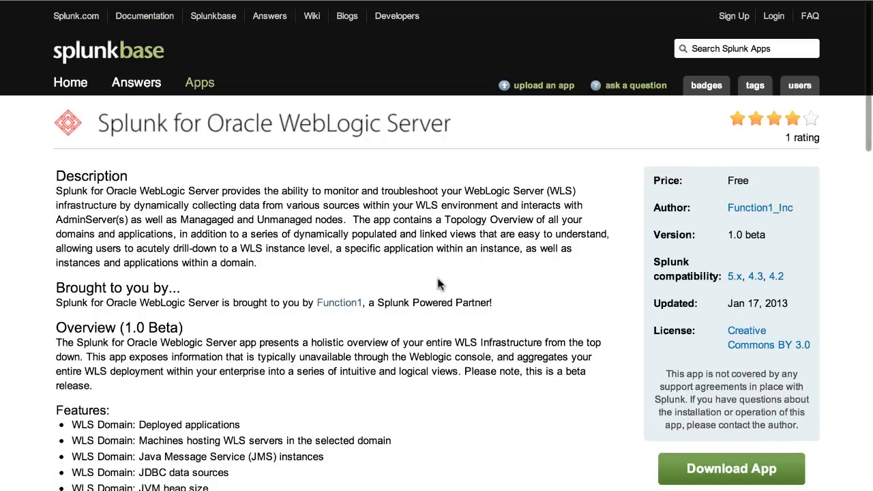
scroll(472, 414, "down", 3)
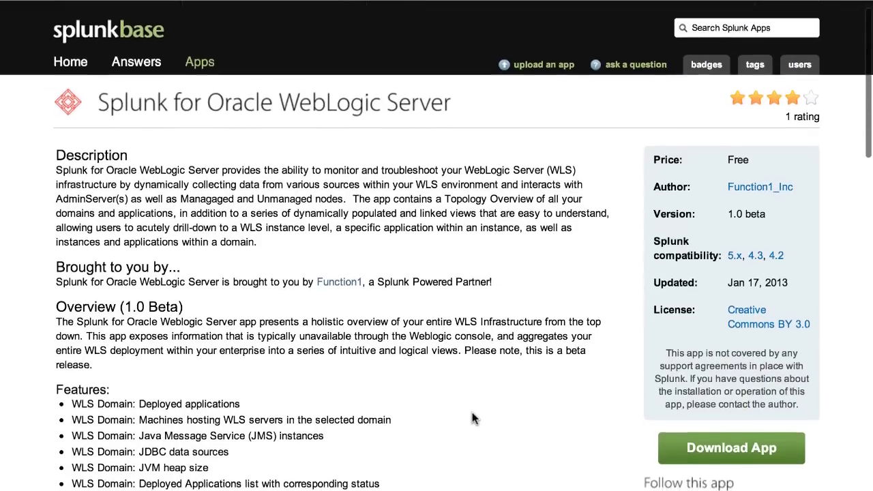